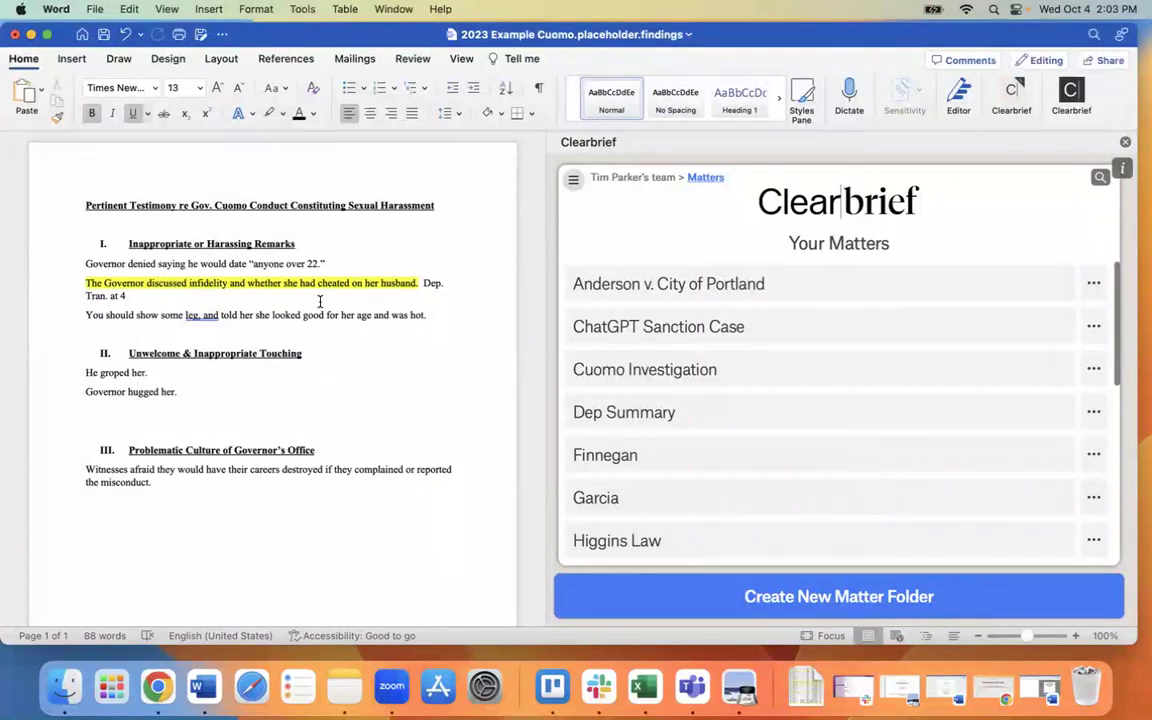
# Open the Cuomo Investigation matter and browse its list of uploaded Source Docs
pyautogui.click(600, 370)
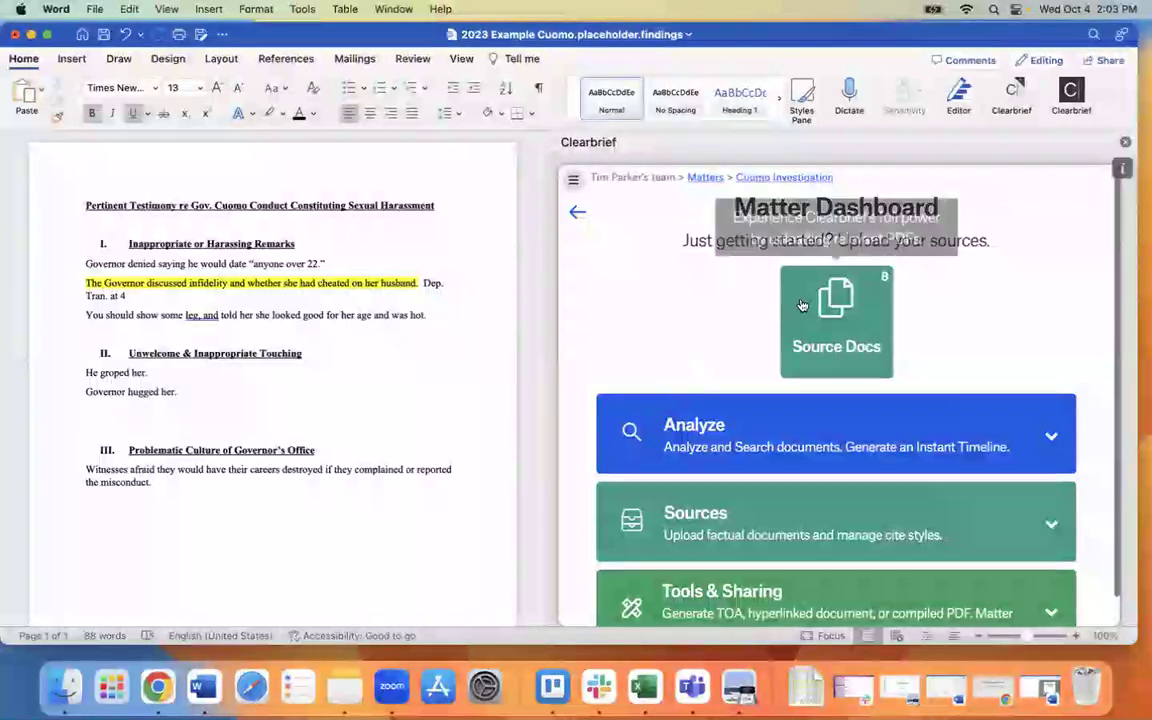
pyautogui.scroll(-1, 733, 391)
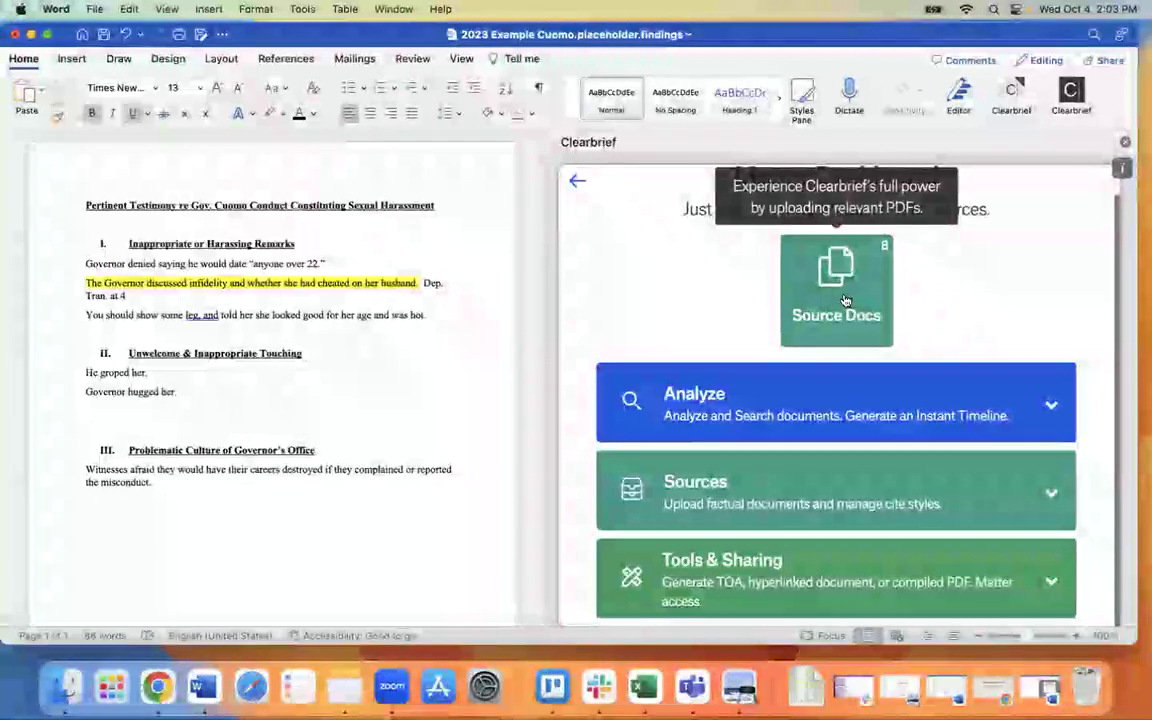
pyautogui.click(836, 270)
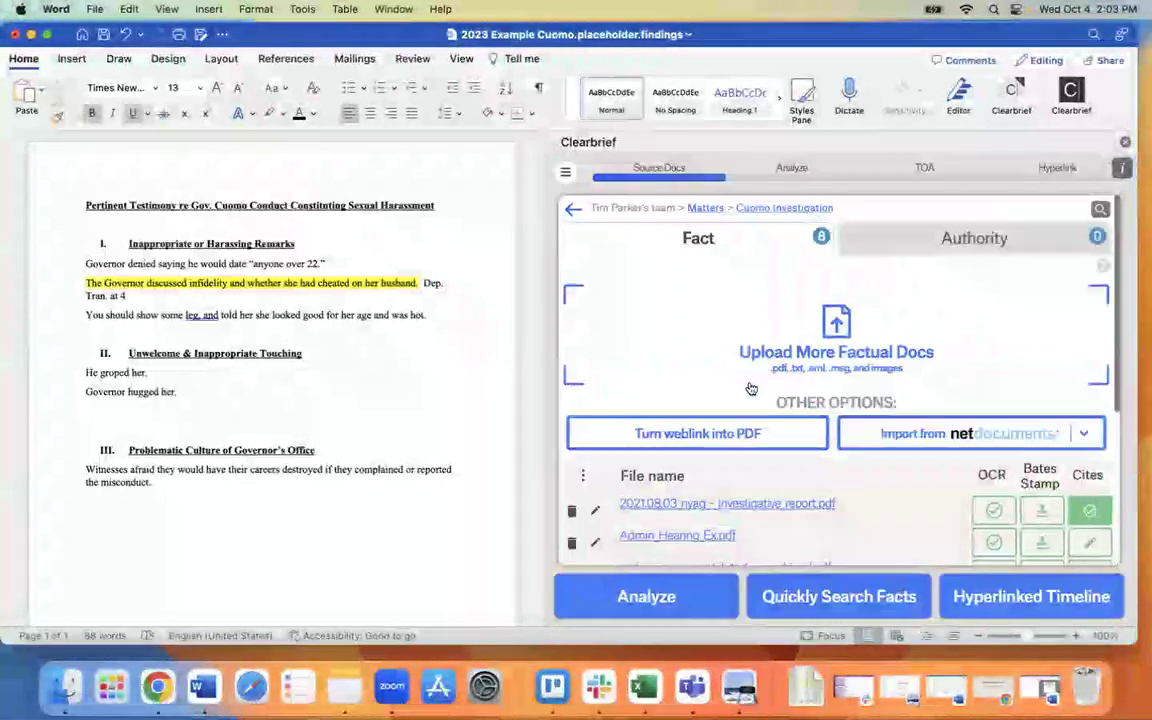
pyautogui.scroll(-3, 751, 388)
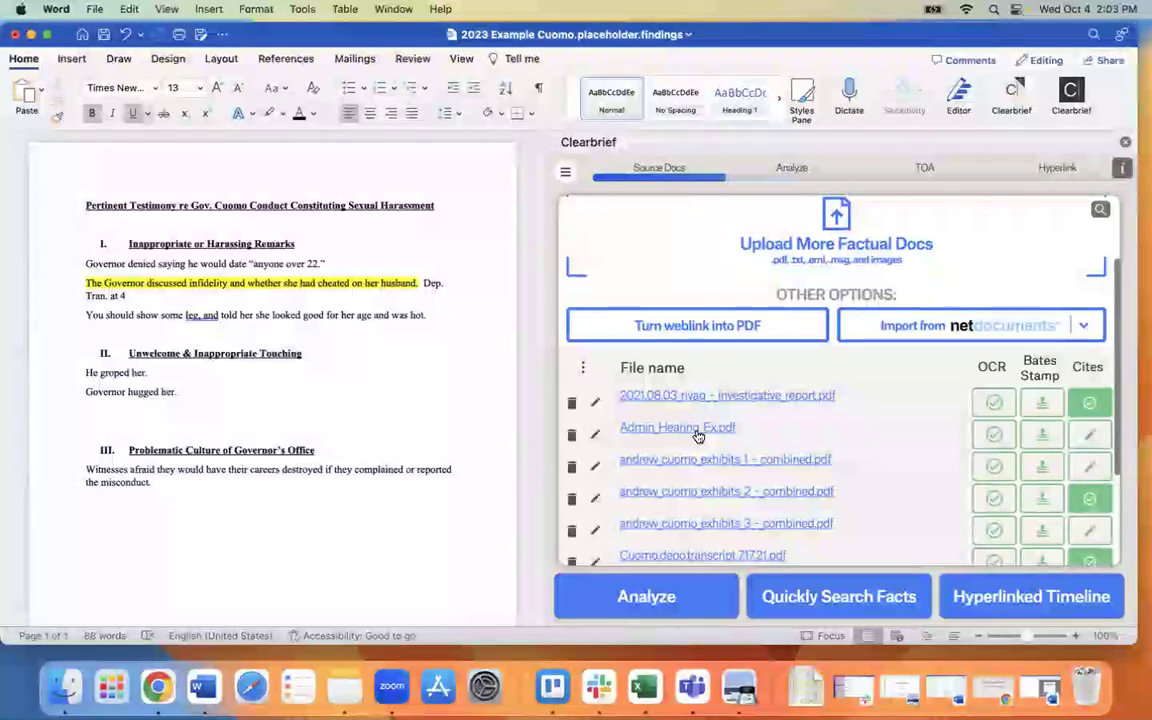
# Start a fact search and select the outline line 'Governor hugged her.'
pyautogui.click(800, 596)
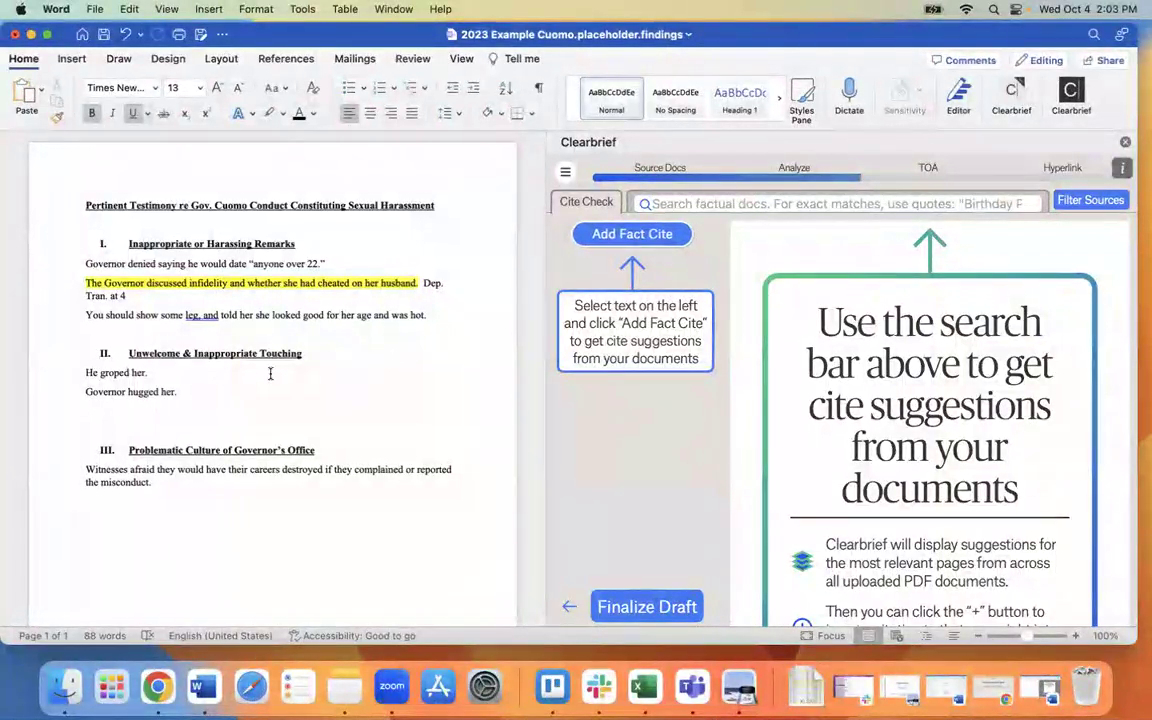
pyautogui.moveTo(180, 391); pyautogui.dragTo(87, 392)
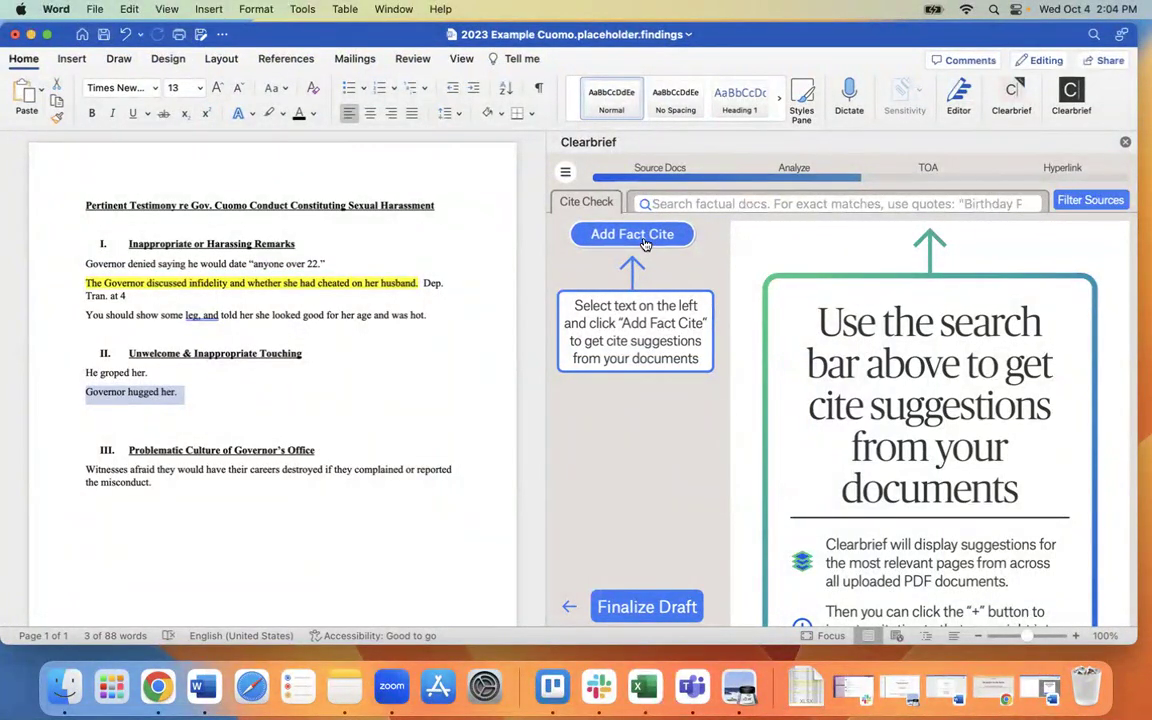
# Get cite suggestions for 'Governor hugged her.' and zoom into the report's page 24 passage
pyautogui.click(632, 234)
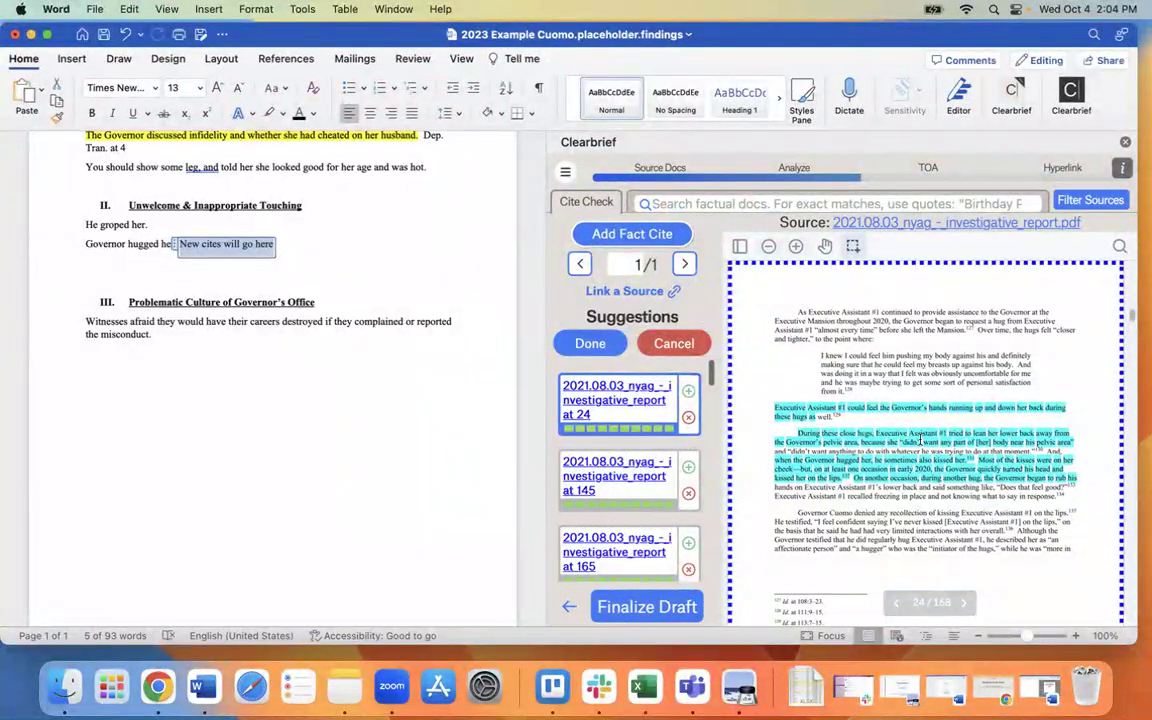
pyautogui.scroll(-5, 897, 432)
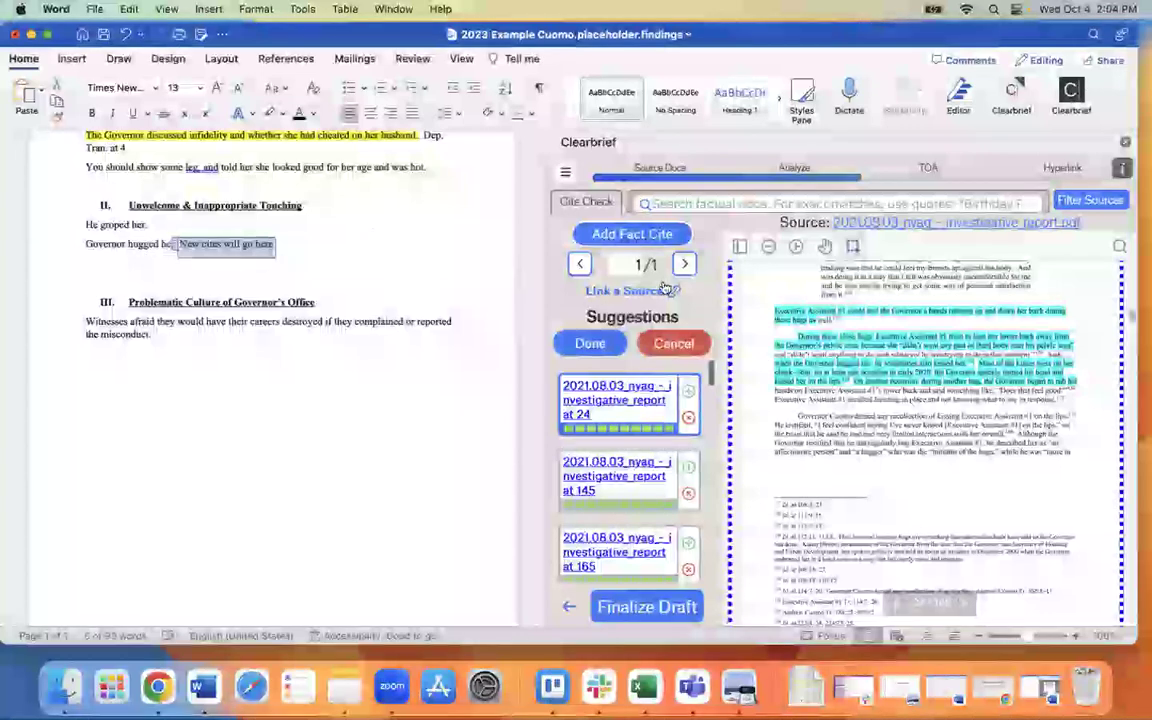
pyautogui.click(796, 248)
pyautogui.click(796, 248)
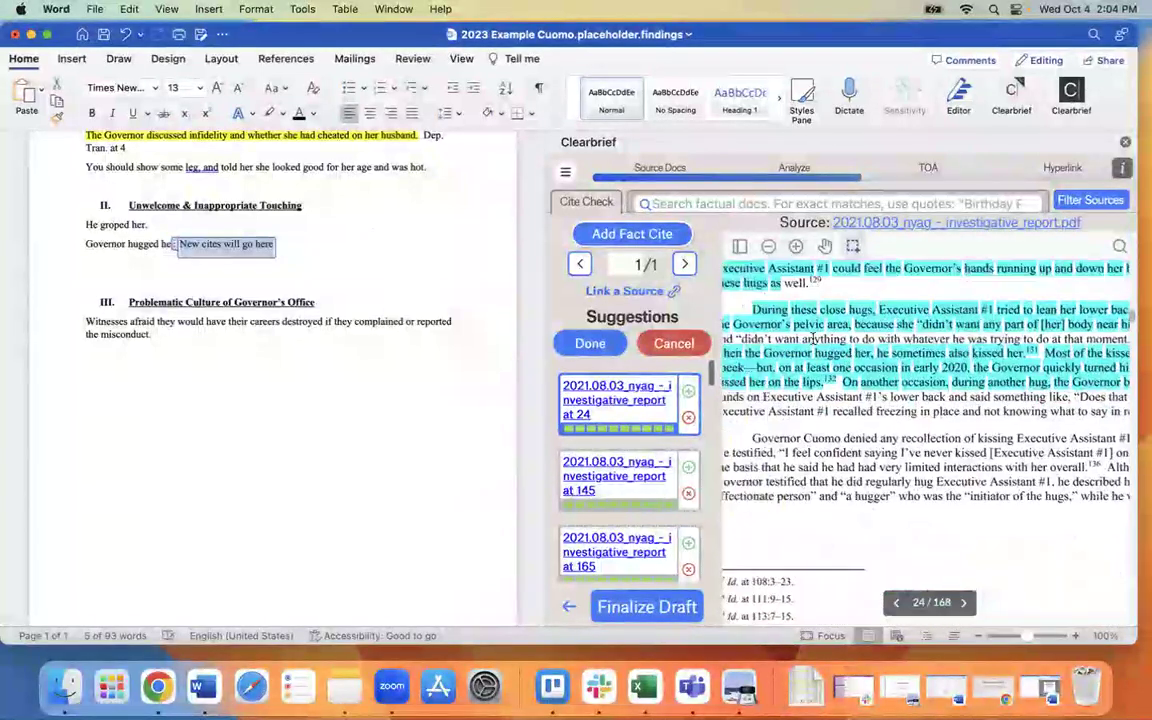
pyautogui.scroll(1, 815, 340)
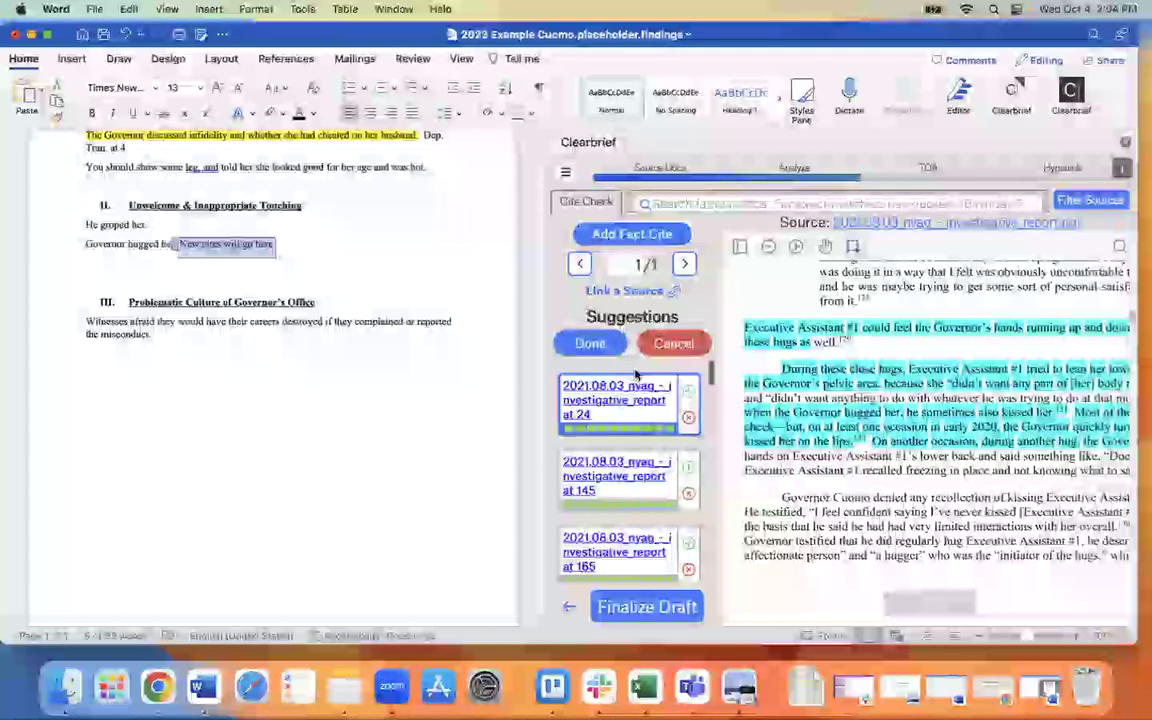
# Accept the 'Investigation Report at 24' suggestion as the cite for 'Governor hugged her.'
pyautogui.click(688, 391)
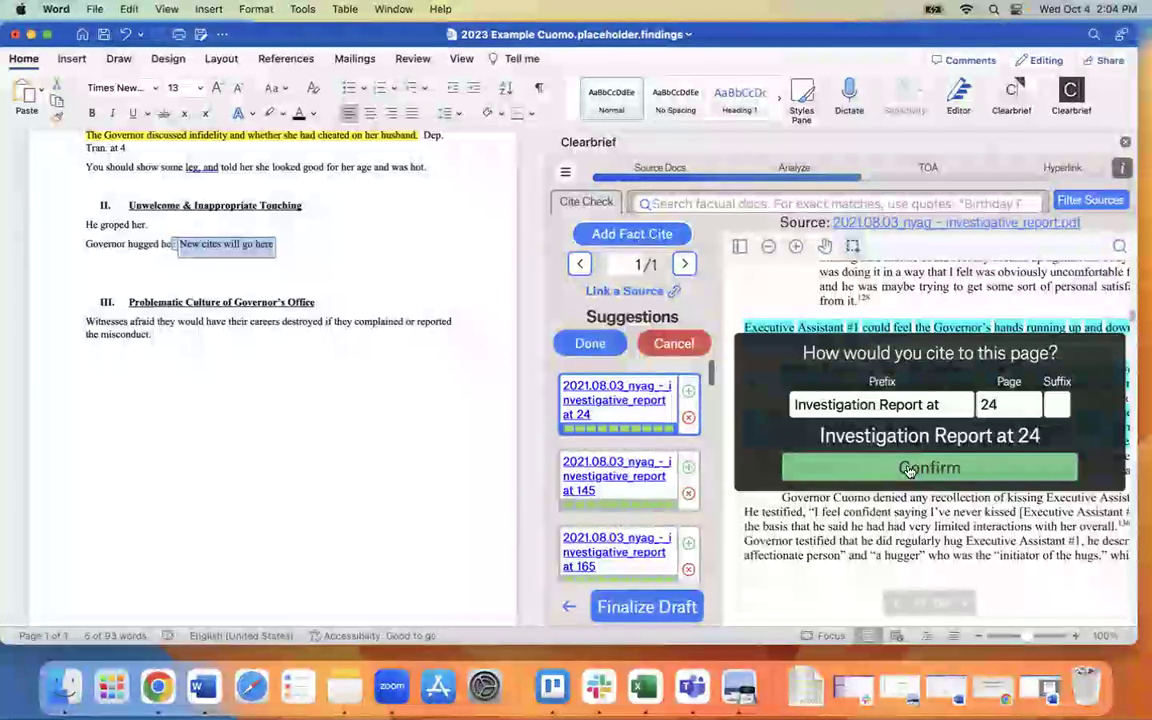
pyautogui.click(908, 470)
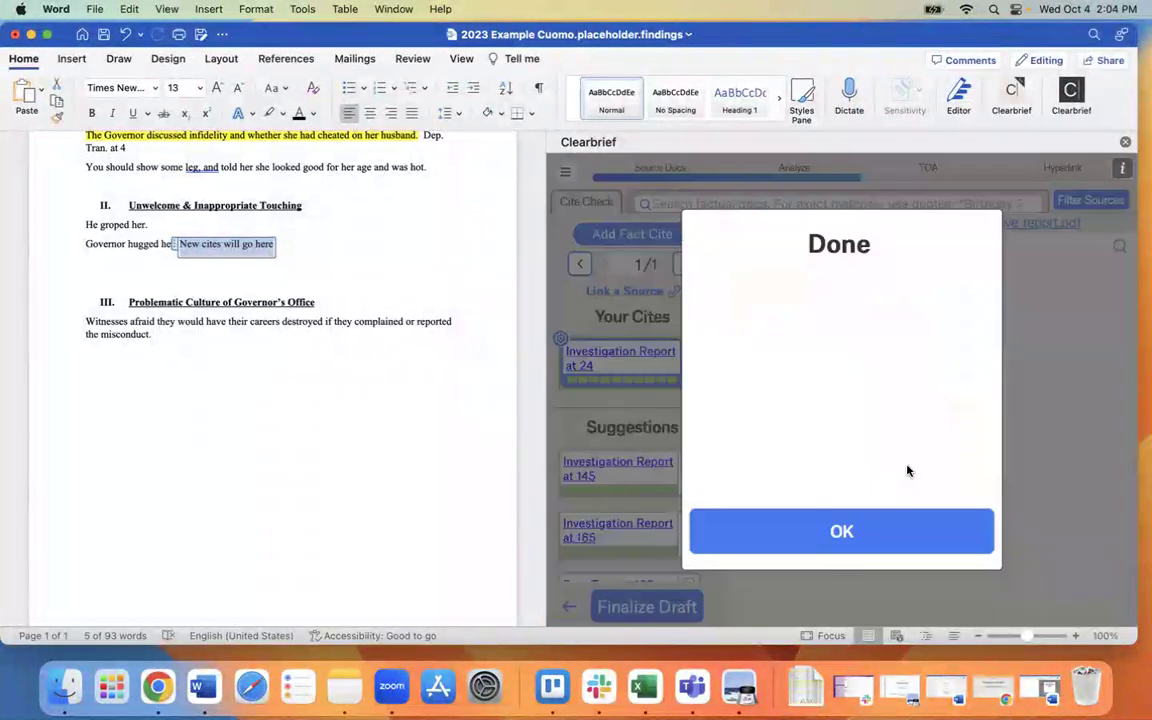
pyautogui.click(916, 528)
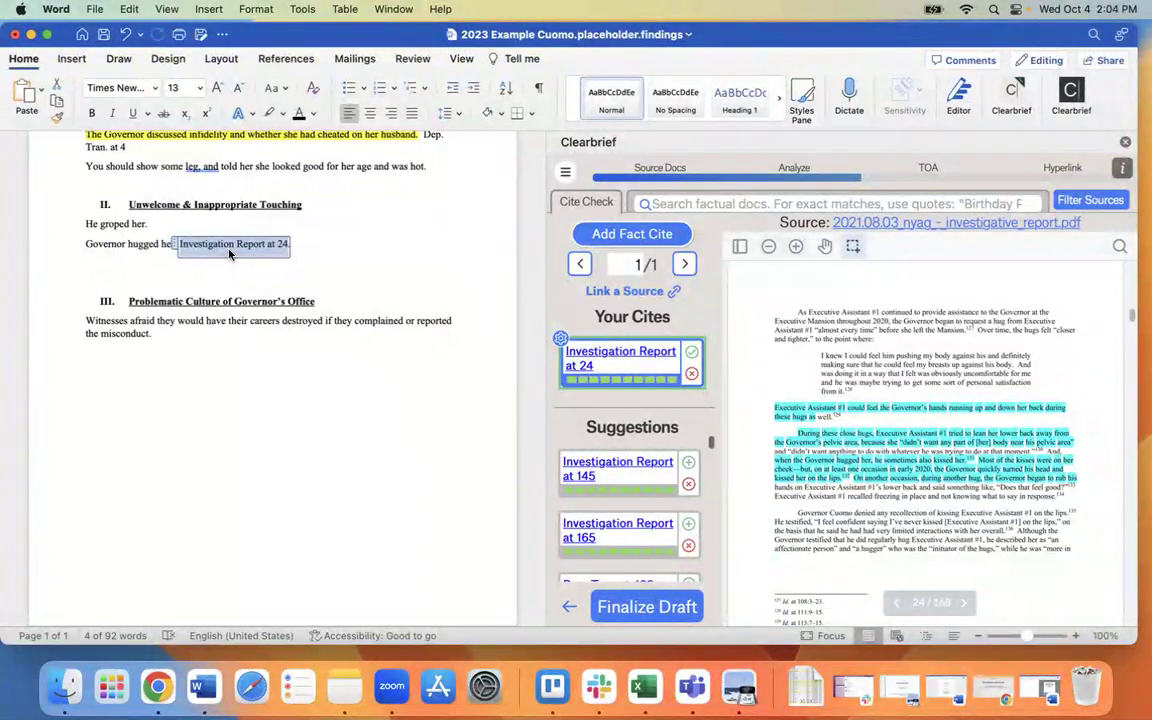
# Search the sources for 'holiday party' and preview the Dep. Tran at 207 hit, selecting 'Christmas'
pyautogui.click(734, 205)
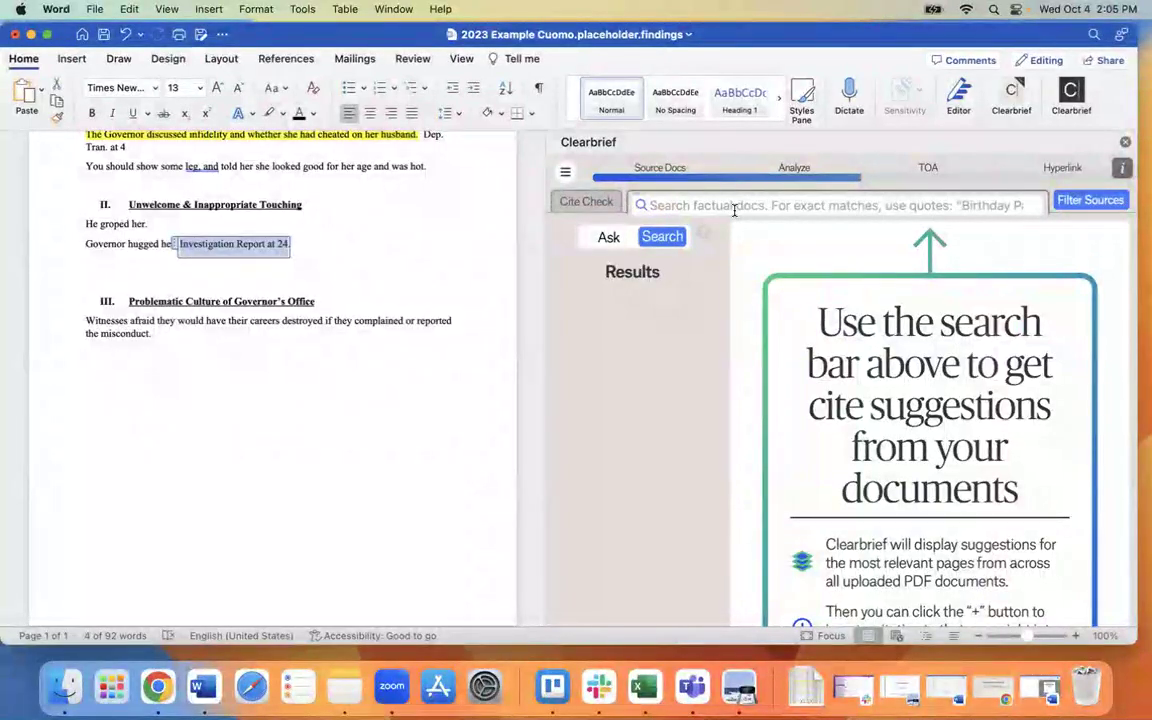
pyautogui.write('hol')
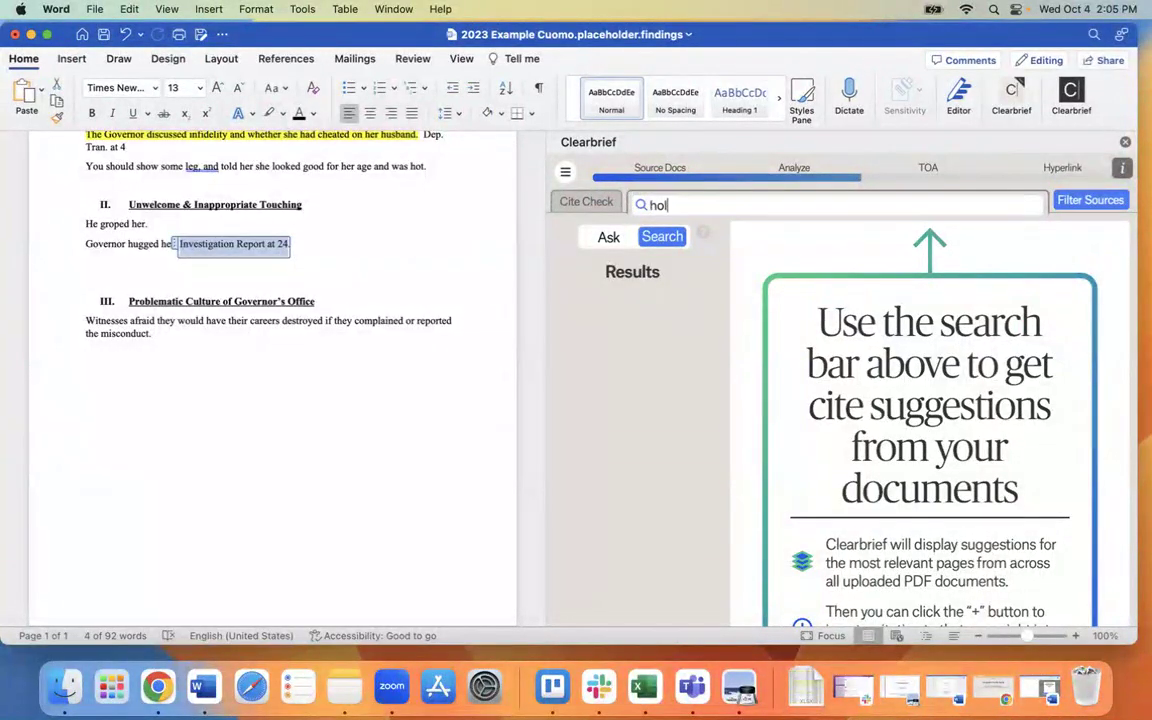
pyautogui.write('iday party')
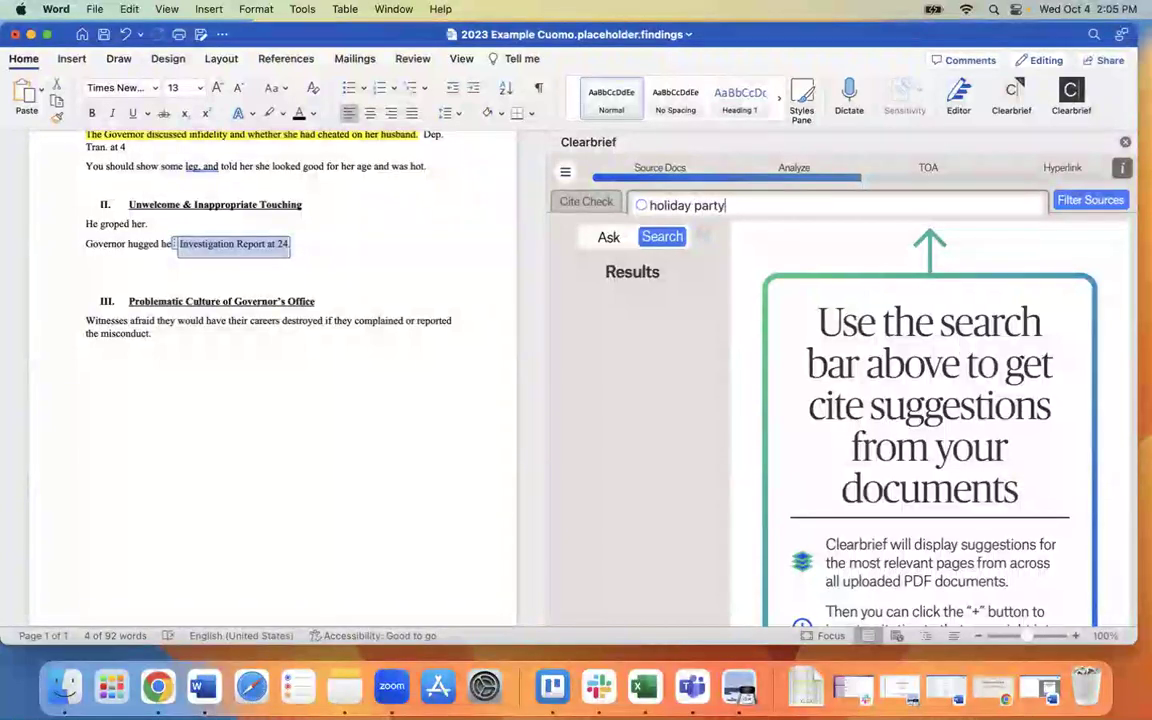
pyautogui.press('Return')
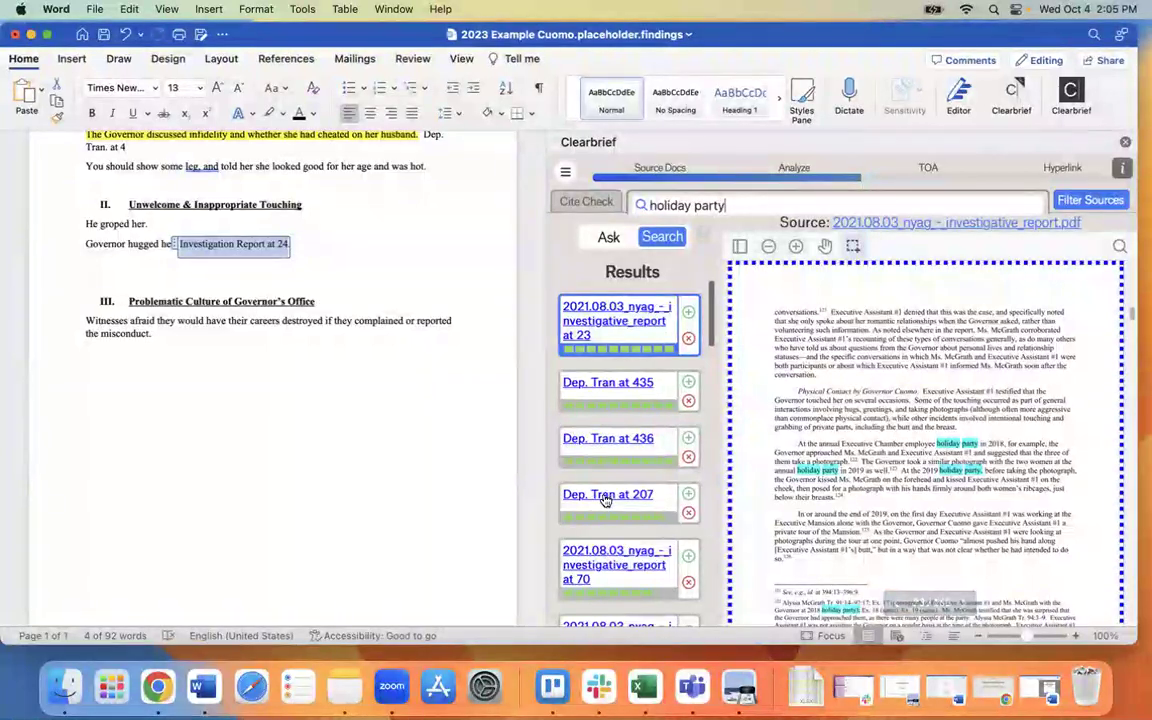
pyautogui.click(605, 500)
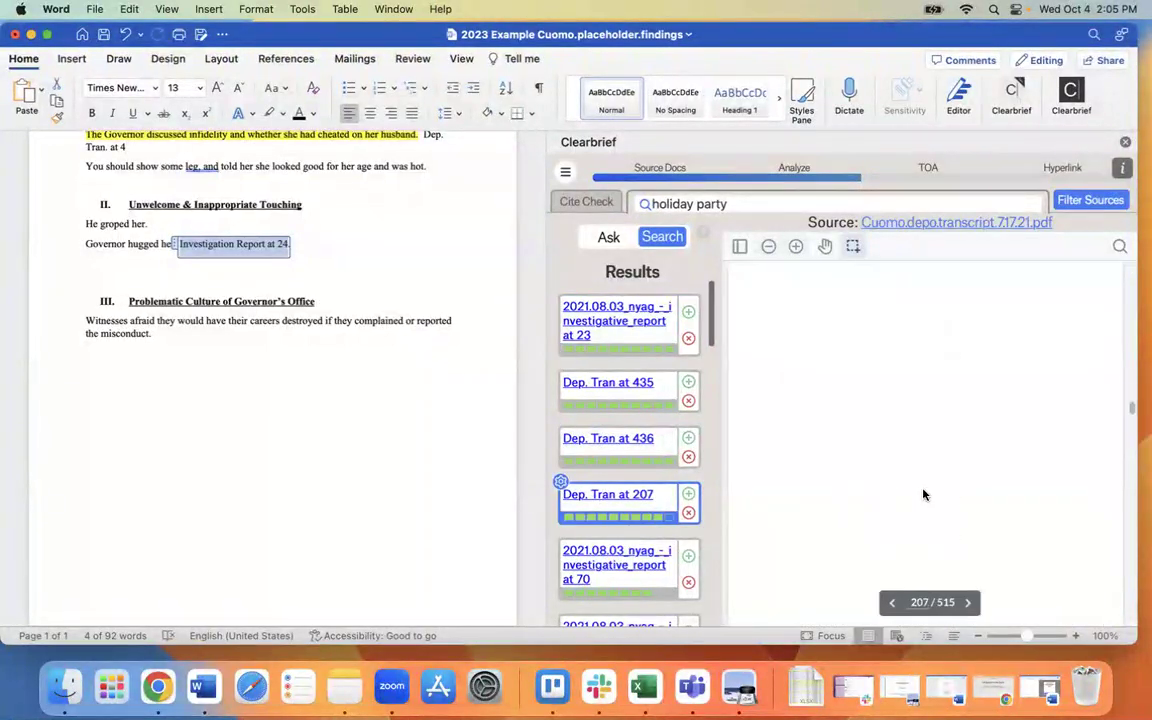
pyautogui.doubleClick(933, 447)
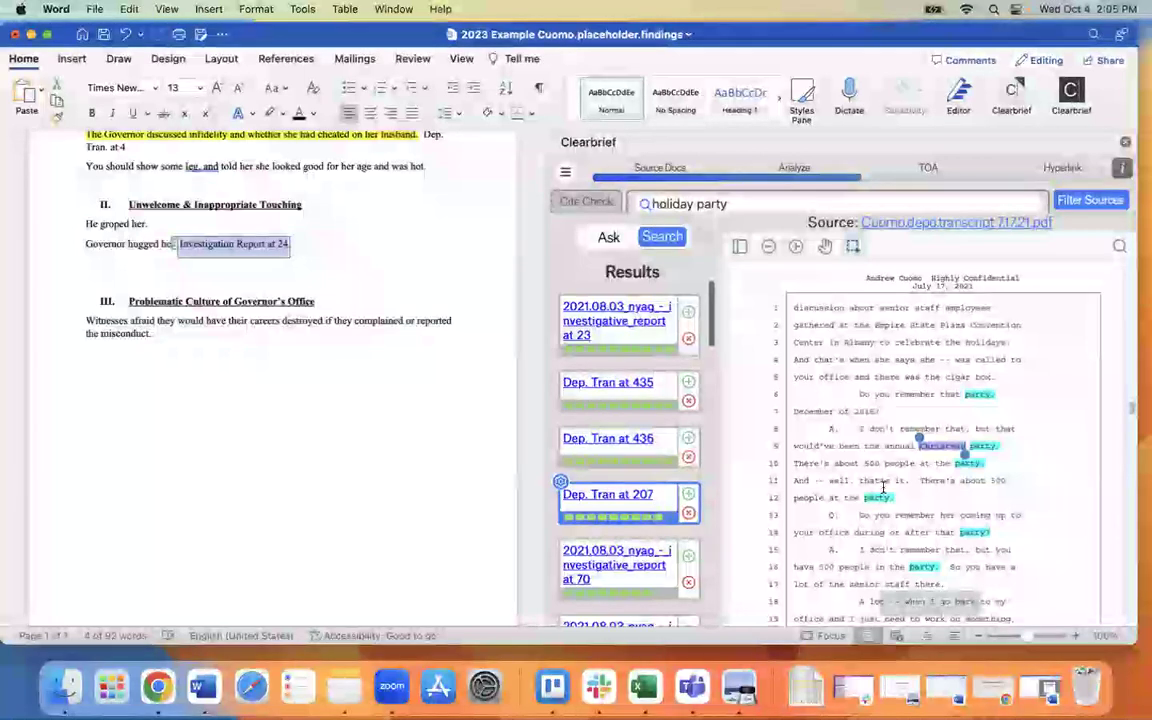
# Insert the Dep. Tran at 207 cite after 'the misconduct.' in section III
pyautogui.click(242, 335)
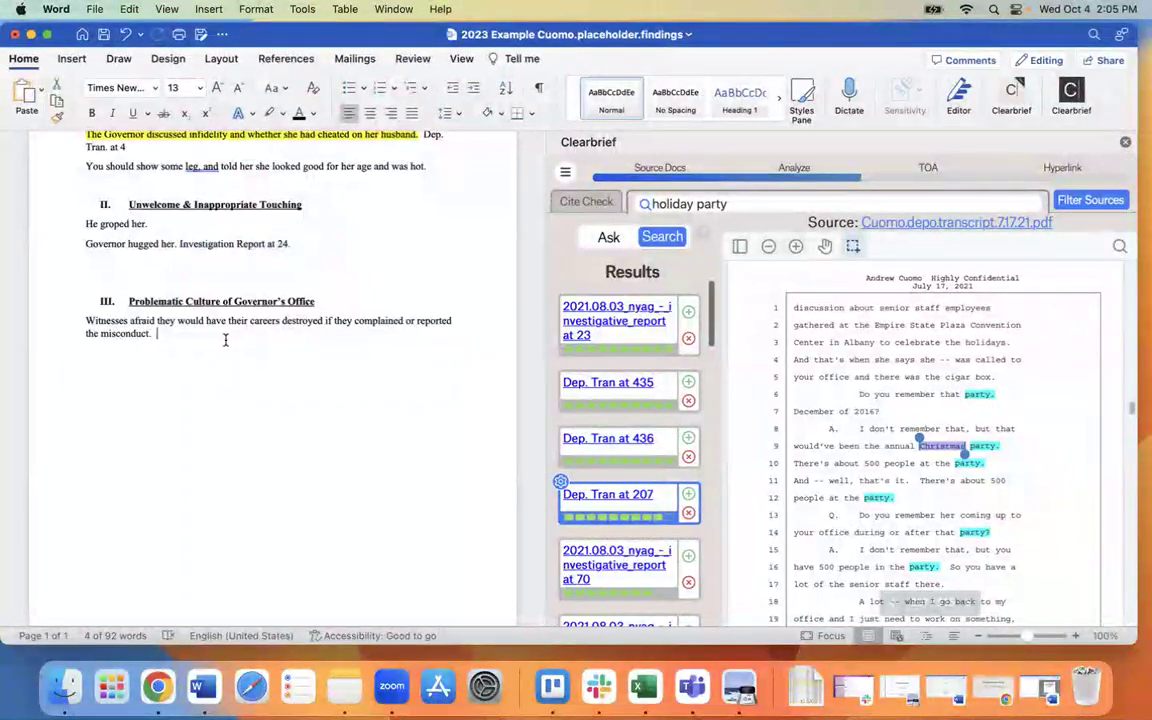
pyautogui.click(689, 497)
pyautogui.click(903, 538)
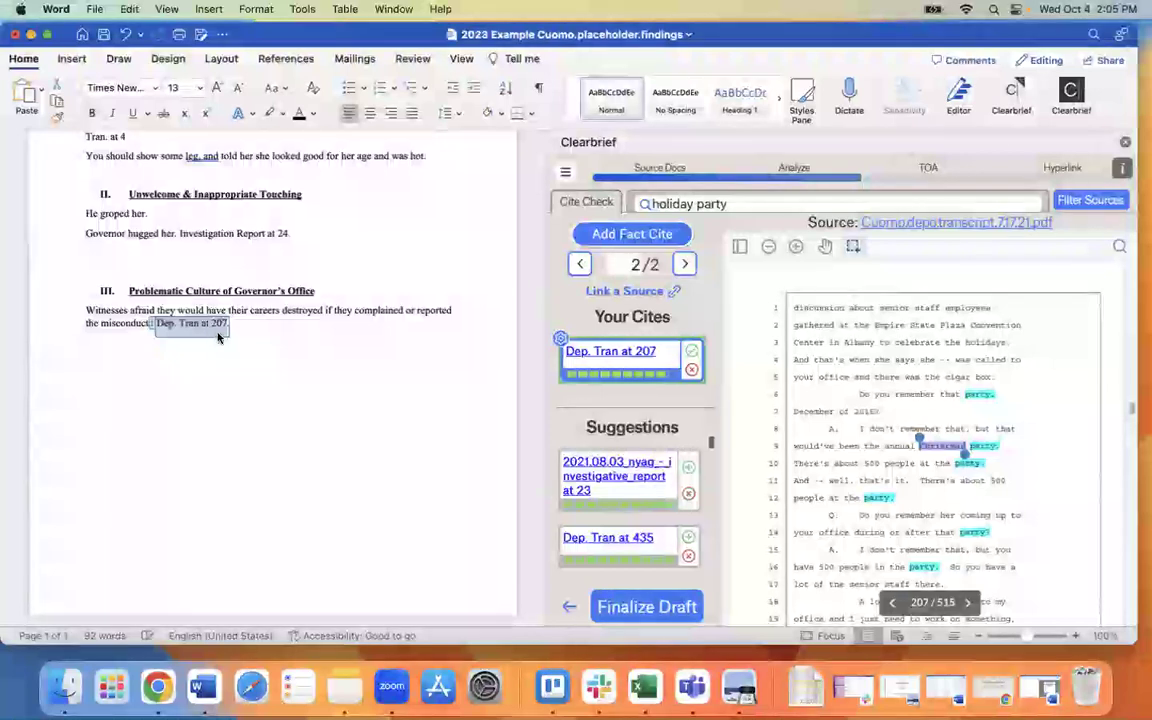
pyautogui.click(737, 203)
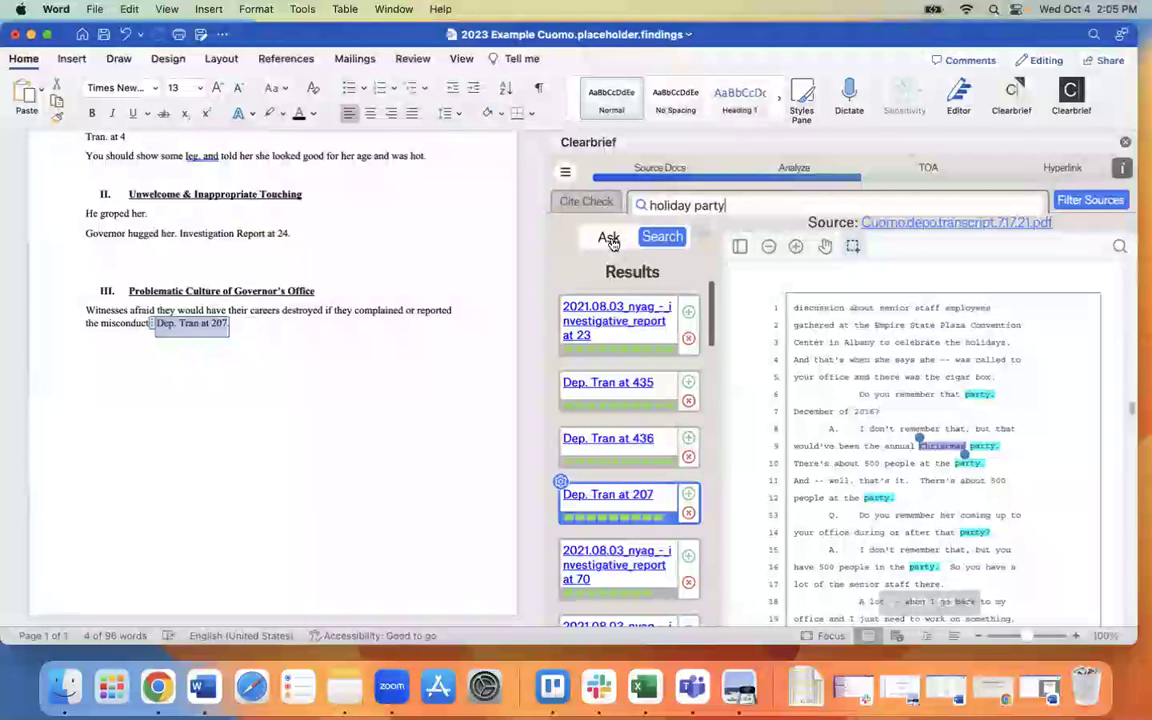
# Ask 'on what date did the governor hug her' and zoom into page 24's December 2000 answer
pyautogui.click(612, 239)
pyautogui.moveTo(746, 205); pyautogui.dragTo(638, 210)
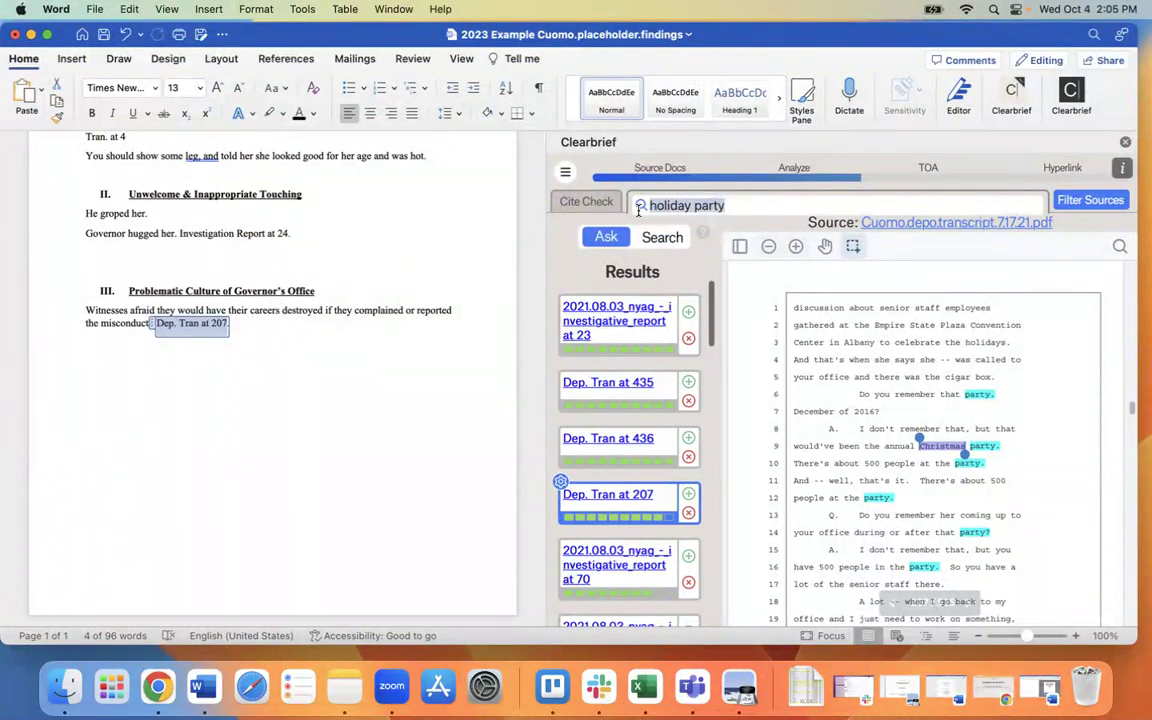
pyautogui.write('on what date d')
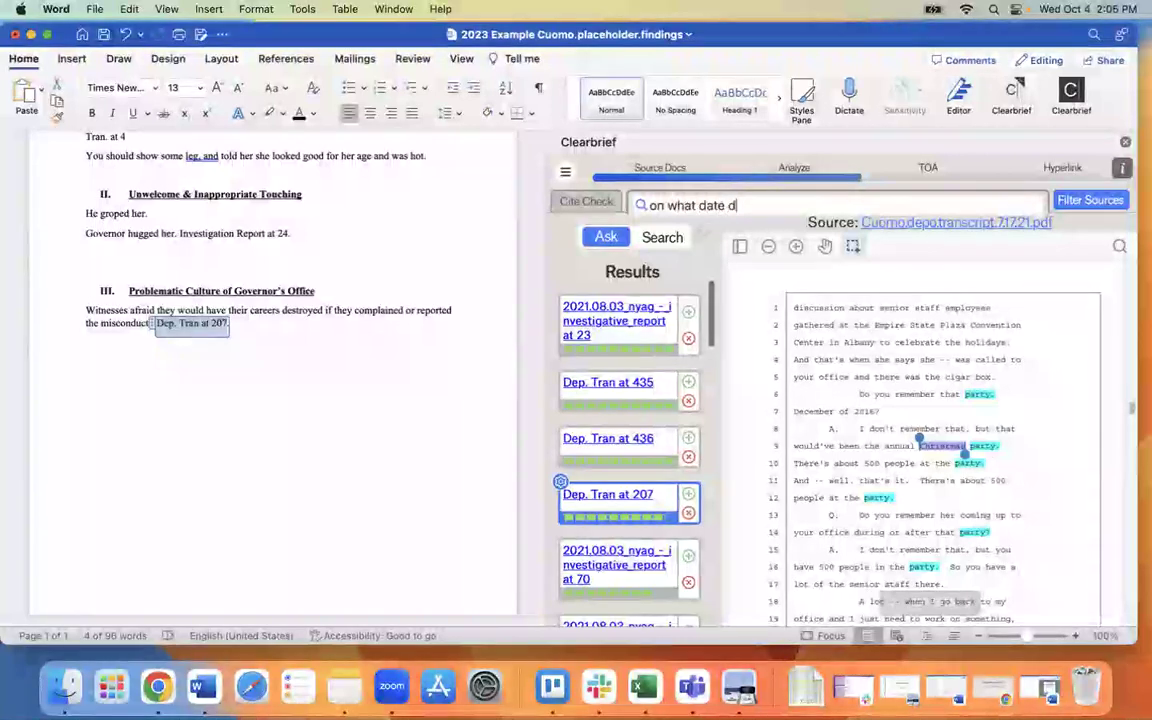
pyautogui.write('id the governor hug her')
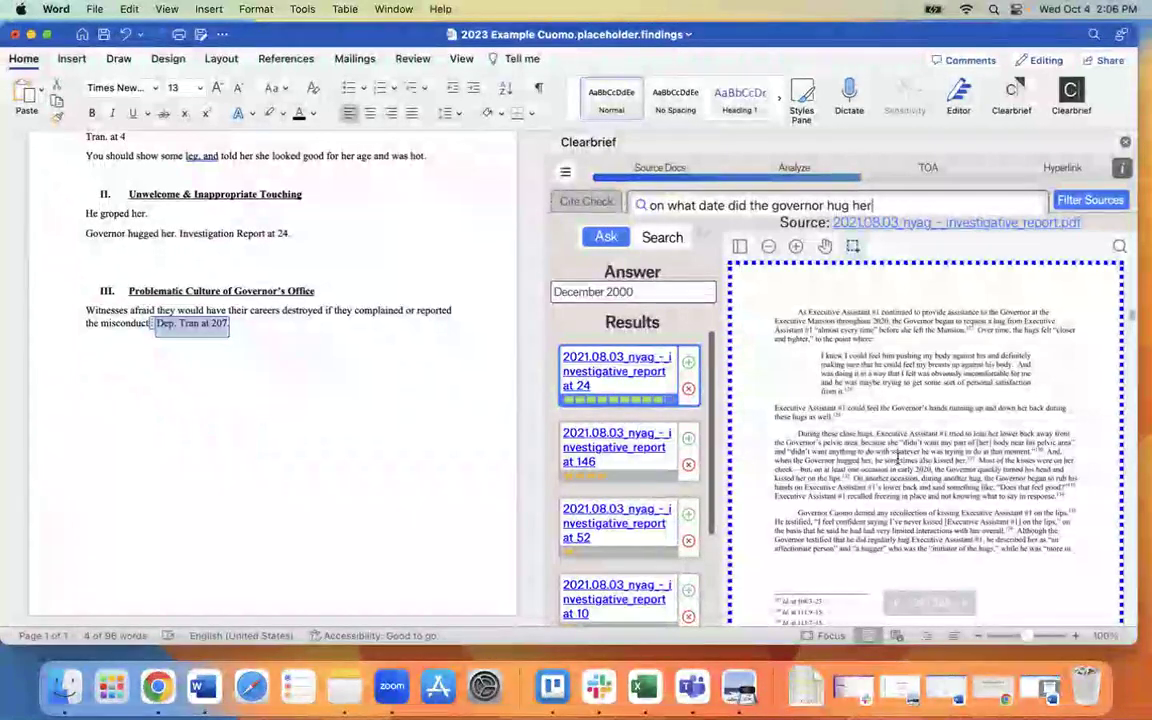
pyautogui.scroll(-5, 897, 458)
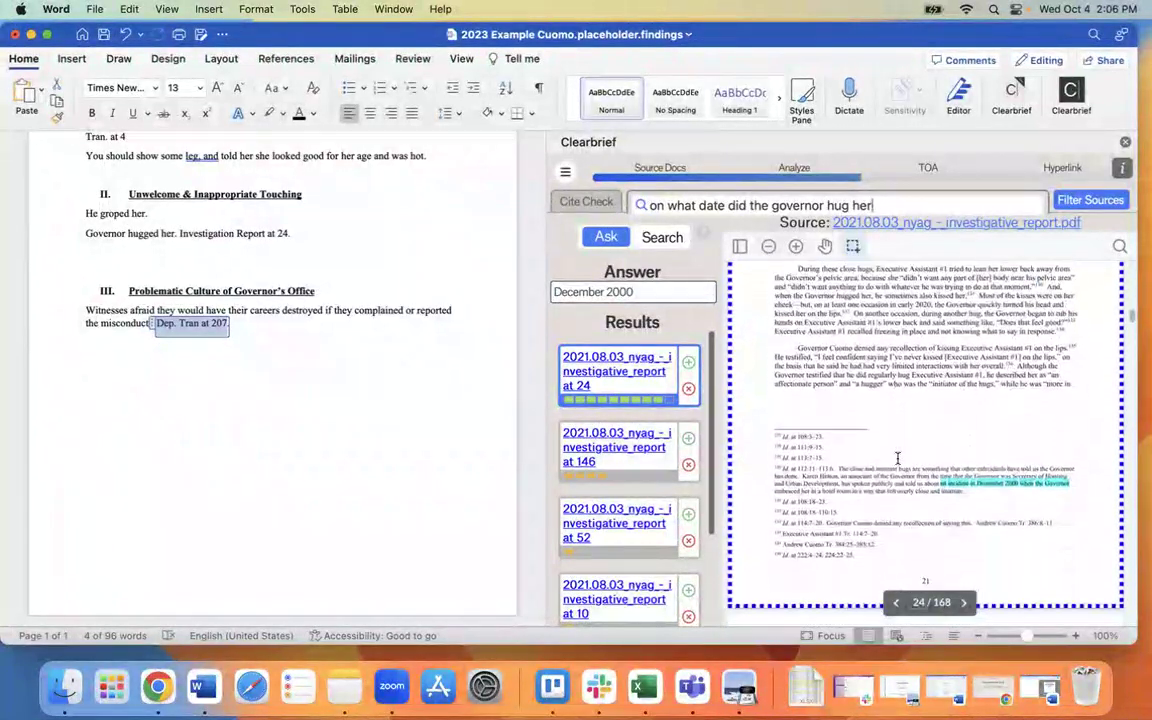
pyautogui.click(797, 246)
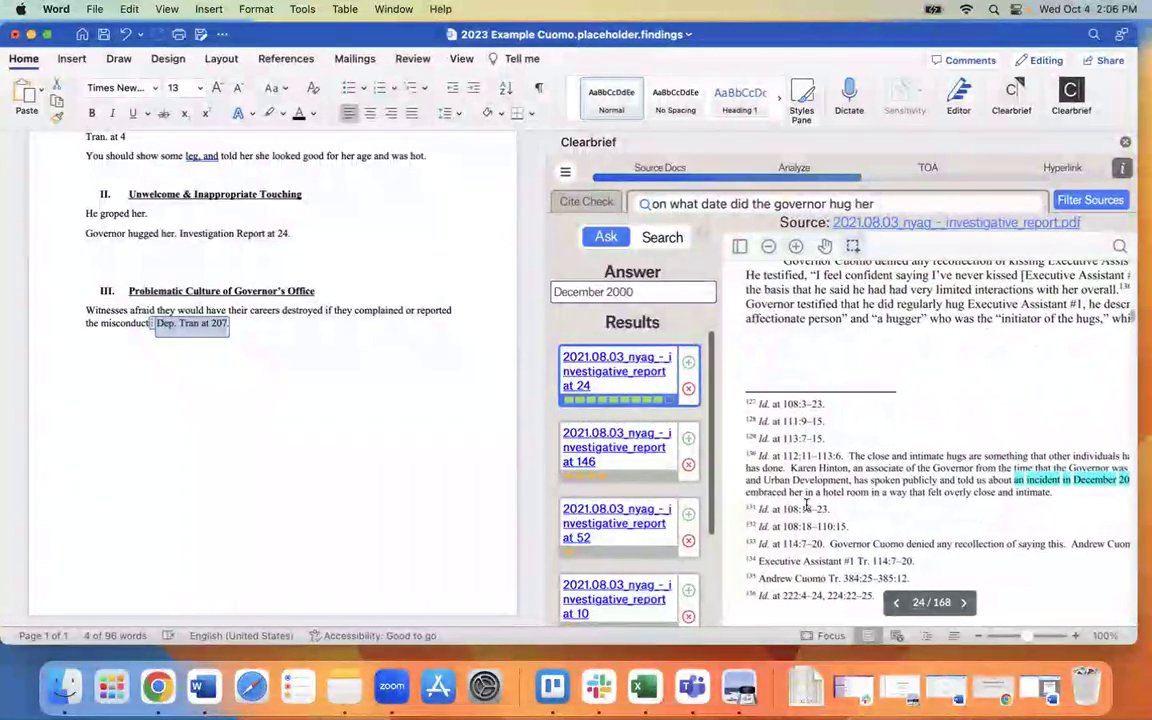
pyautogui.hscroll(-2, 828, 475)
pyautogui.hscroll(5, 848, 471)
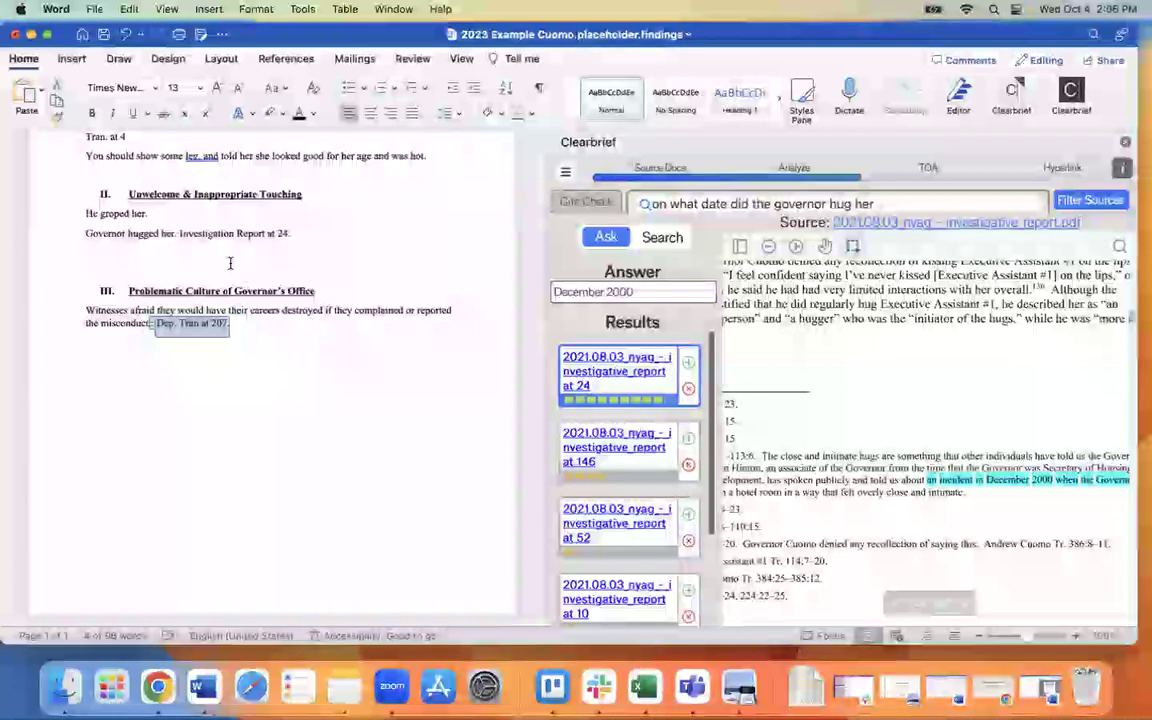
# Insert 'Investigation Report at 24' as the cite after 'He groped her.' in section II
pyautogui.click(604, 240)
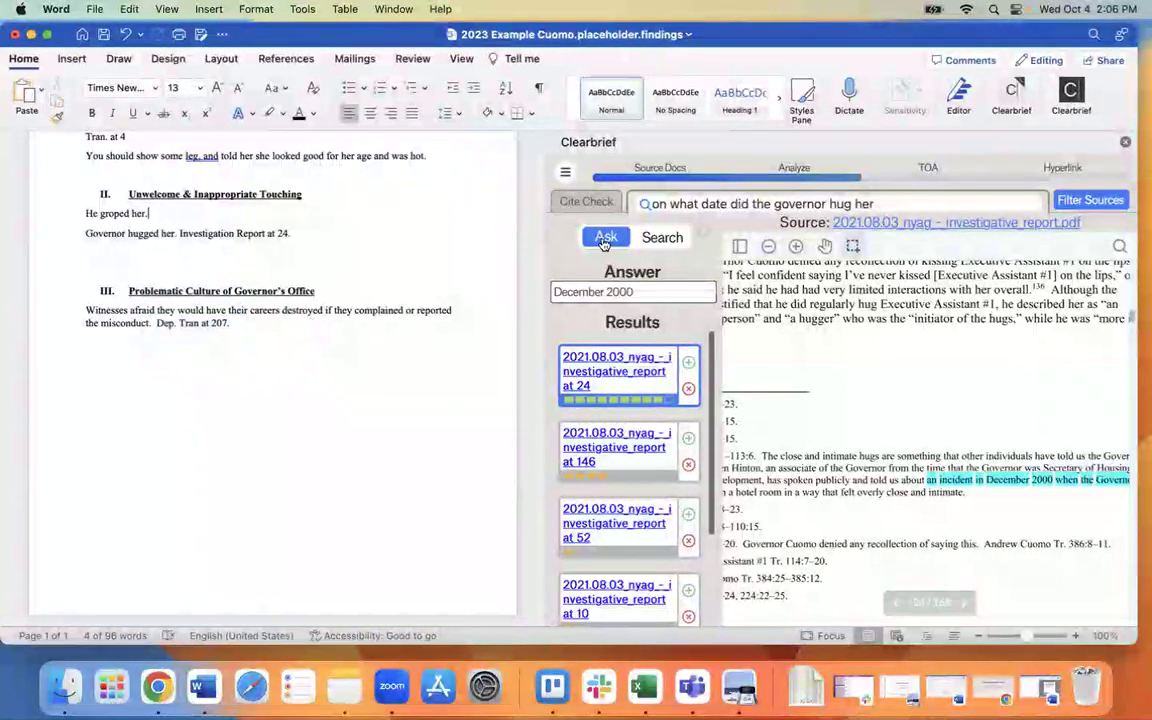
pyautogui.click(688, 362)
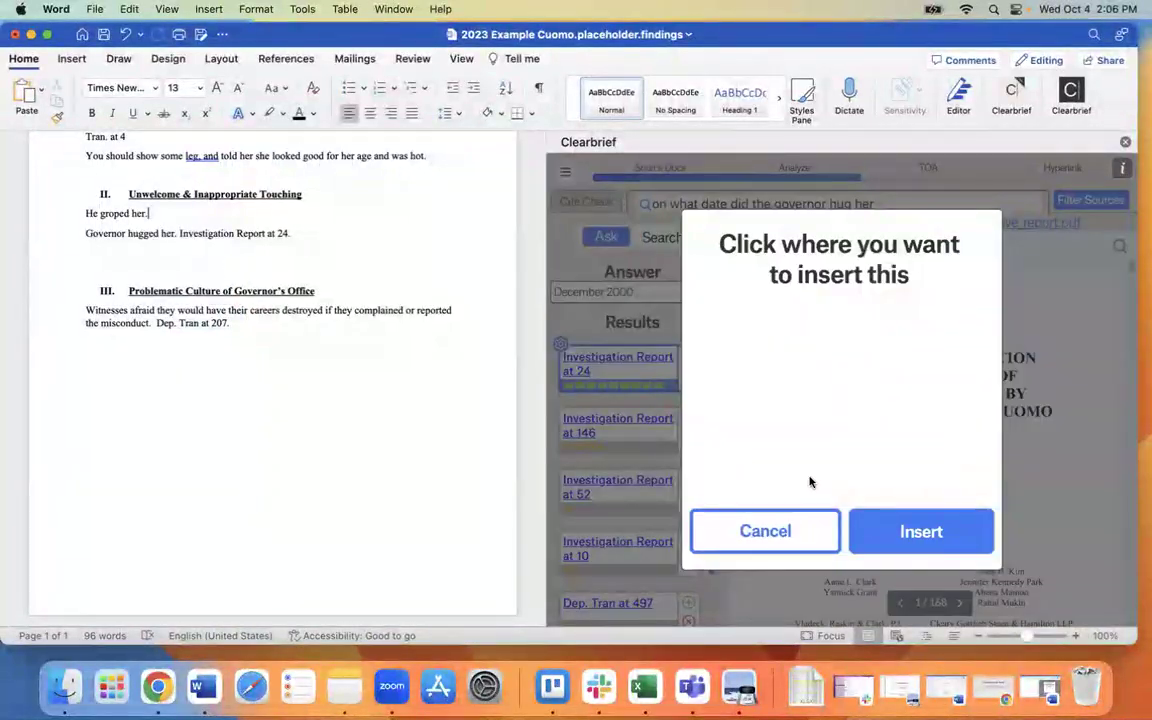
pyautogui.click(908, 531)
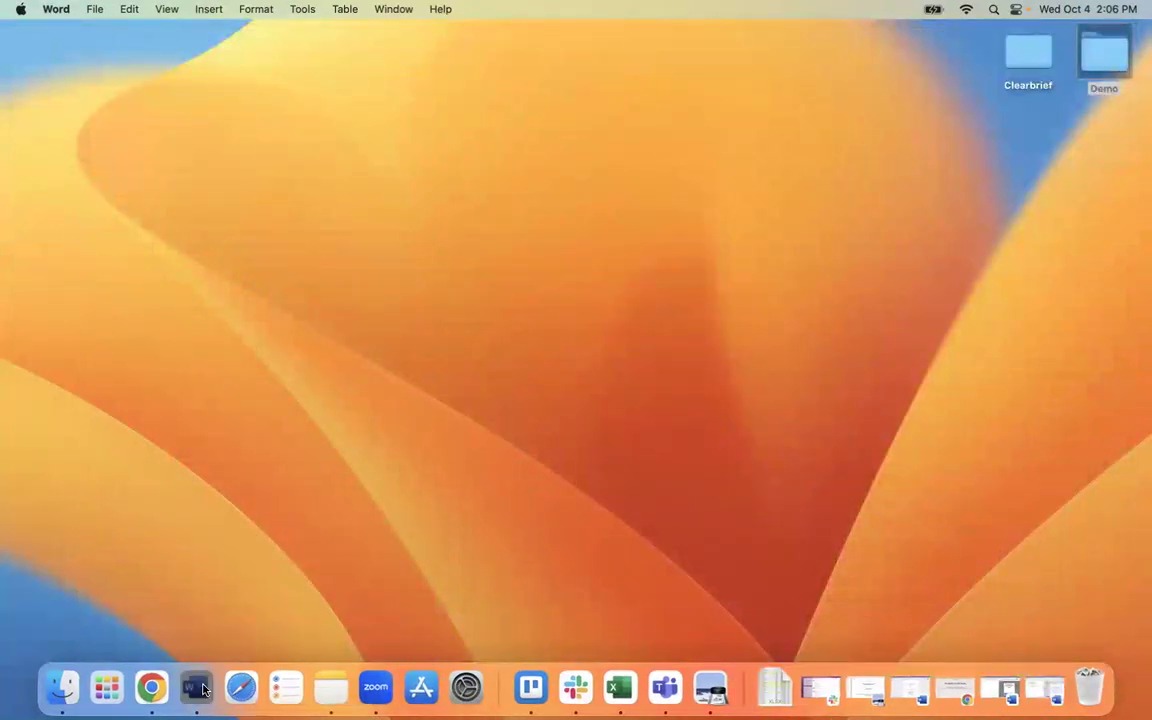
# Switch to Document69 and place the generated Date/Description/Citation timeline table in it
pyautogui.rightClick(197, 688)
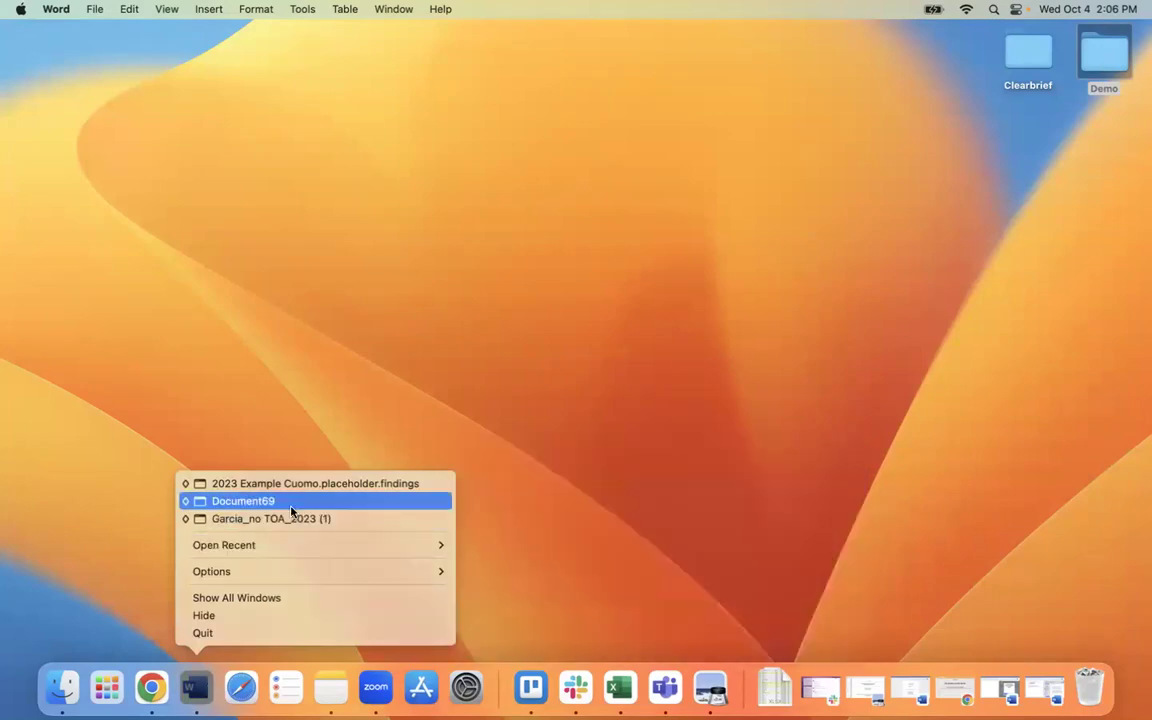
pyautogui.click(292, 501)
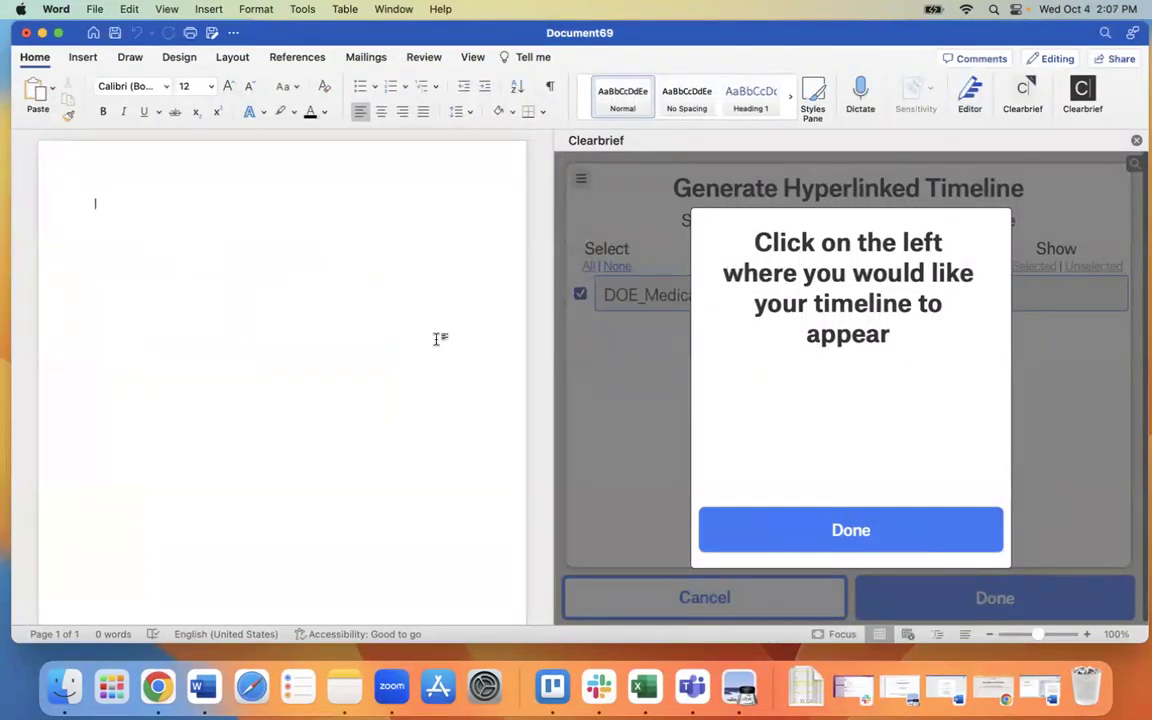
pyautogui.click(831, 548)
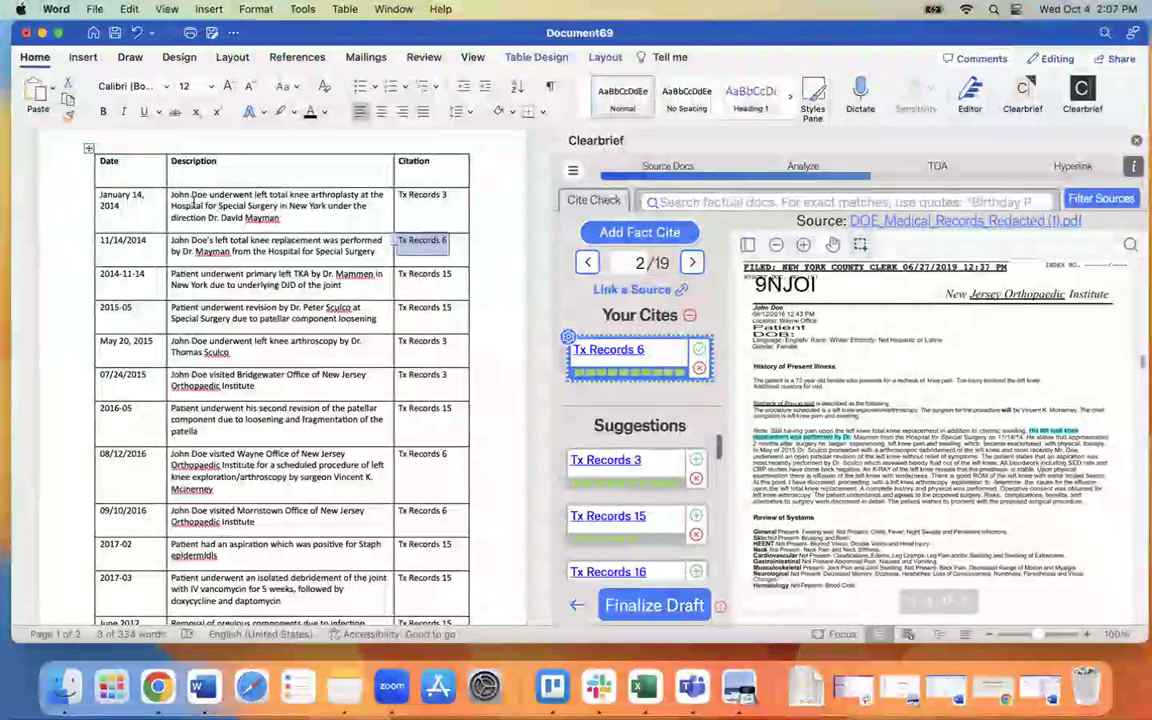
# Check the timeline's Tx Records 3 and Tx Records 6 citations against their source passages
pyautogui.click(425, 203)
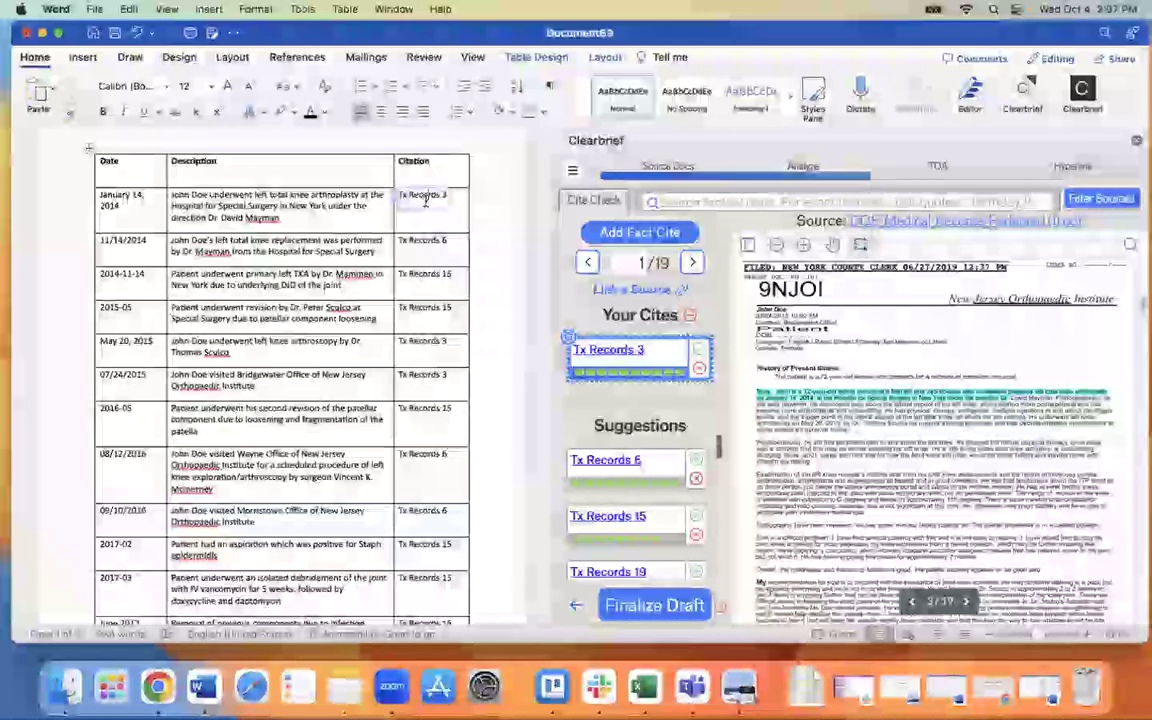
pyautogui.moveTo(281, 218); pyautogui.dragTo(173, 197)
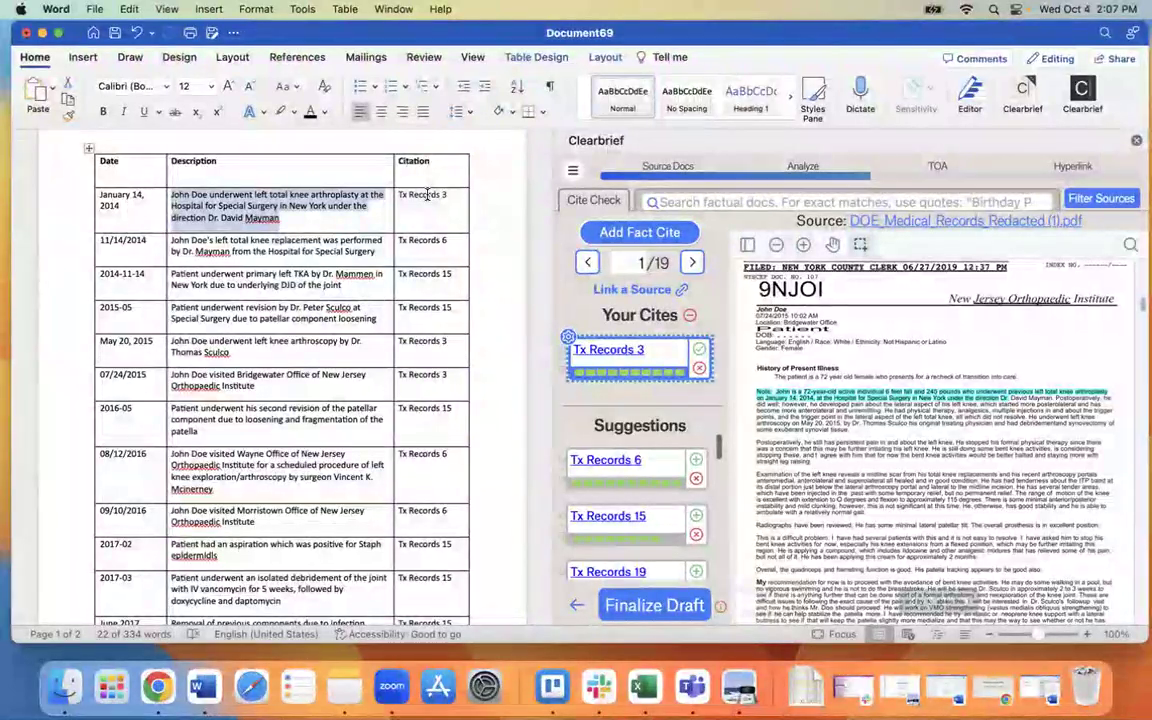
pyautogui.click(427, 195)
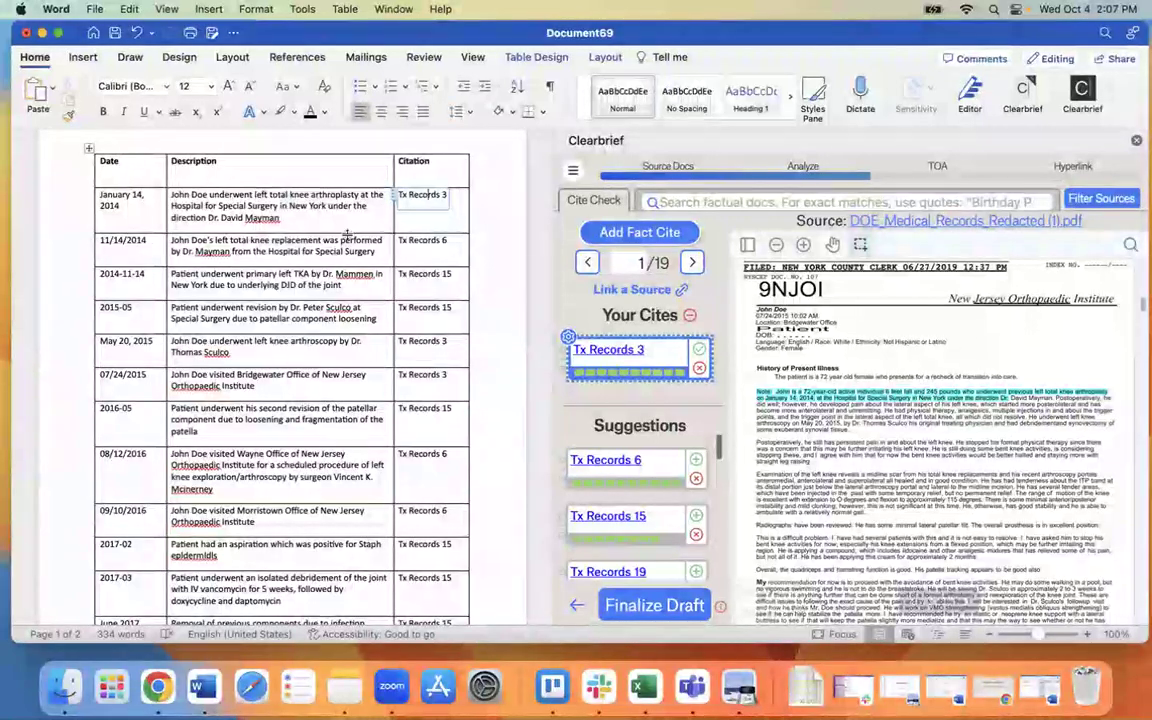
pyautogui.click(400, 241)
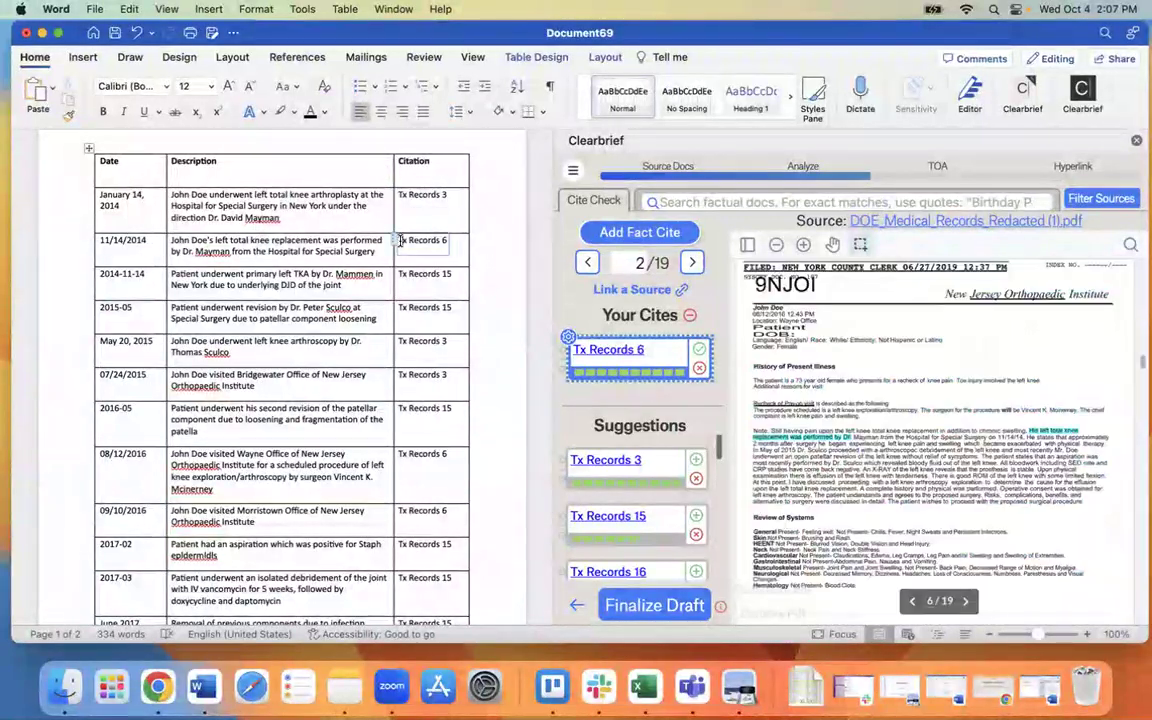